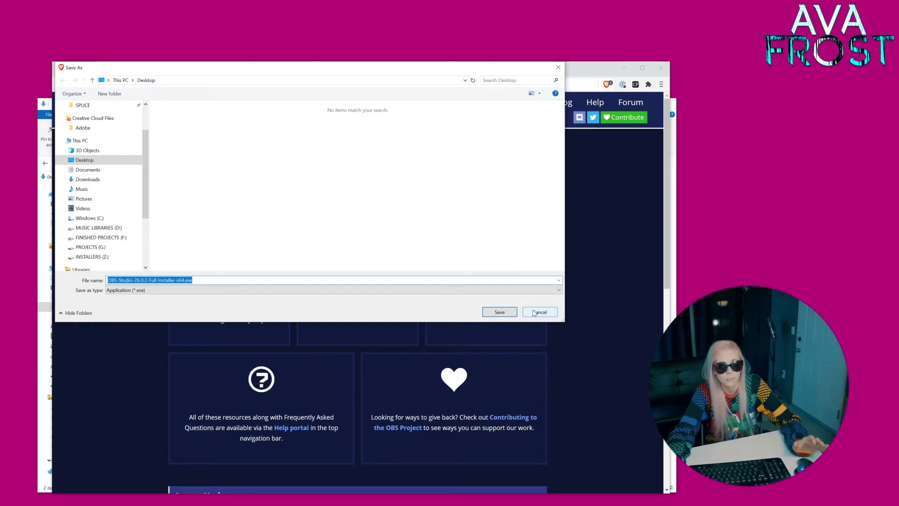
Cancel saving the OBS Studio installer download
click(534, 313)
click(45, 250)
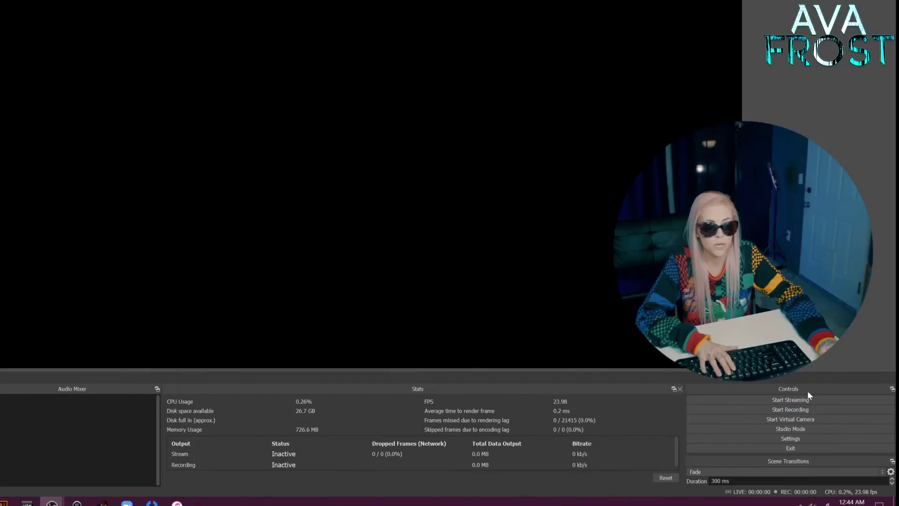
Open the streaming settings and choose Custom as the stream service
click(790, 439)
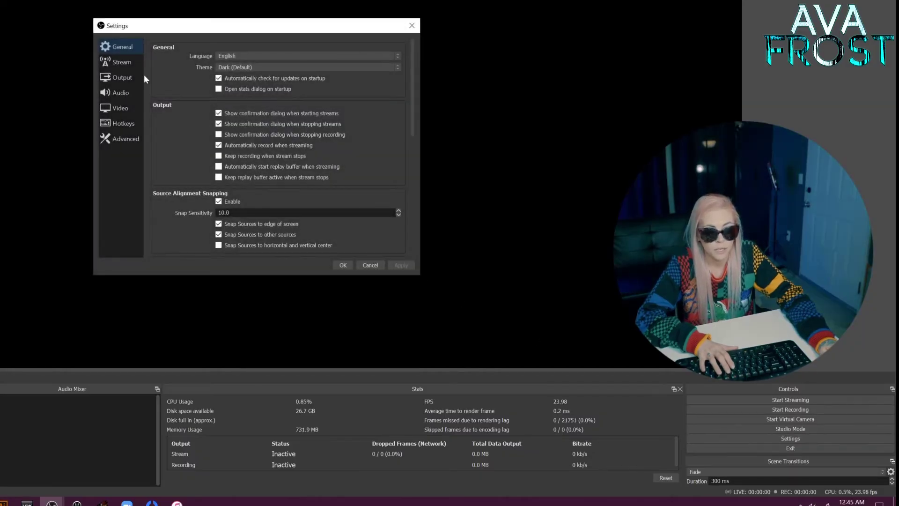
click(134, 62)
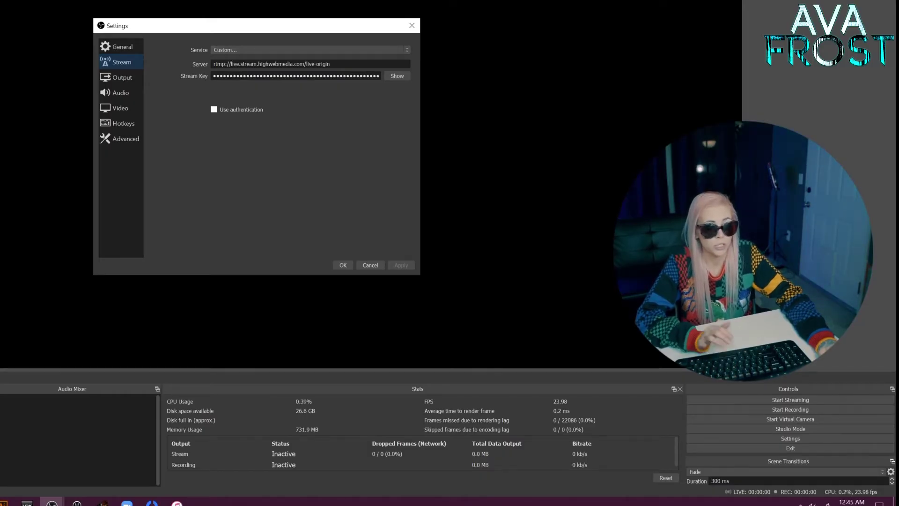
click(278, 49)
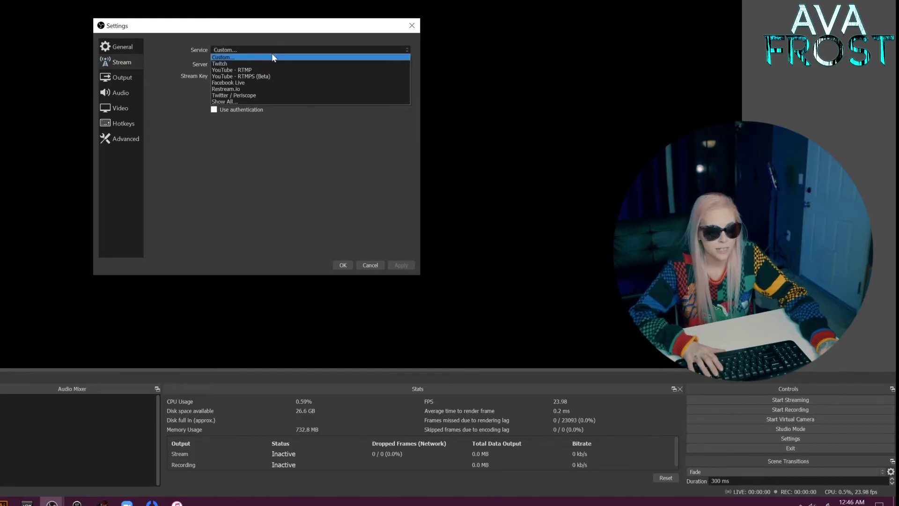
click(258, 57)
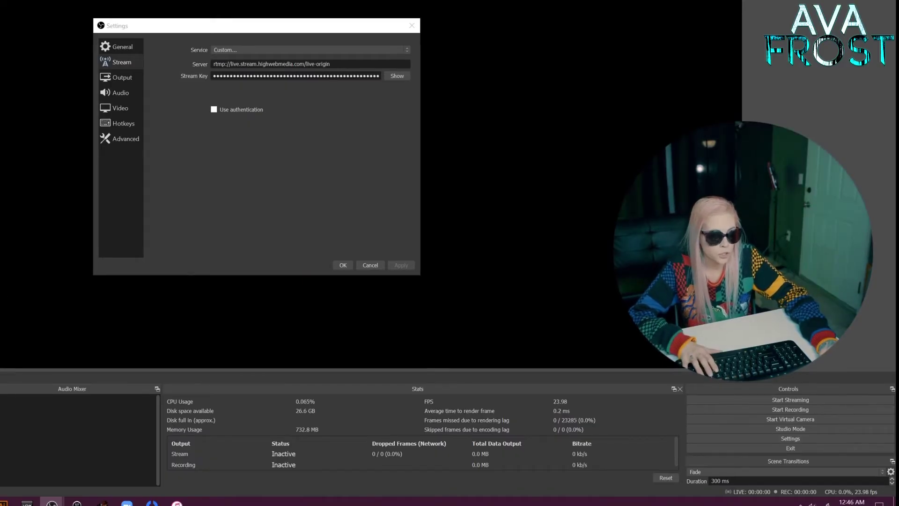
Switch to the browser's Chaturbate broadcast page and open the RTMP/OBS broadcast information and stream key
key(alt+Tab)
scroll(340, 192, up, 3)
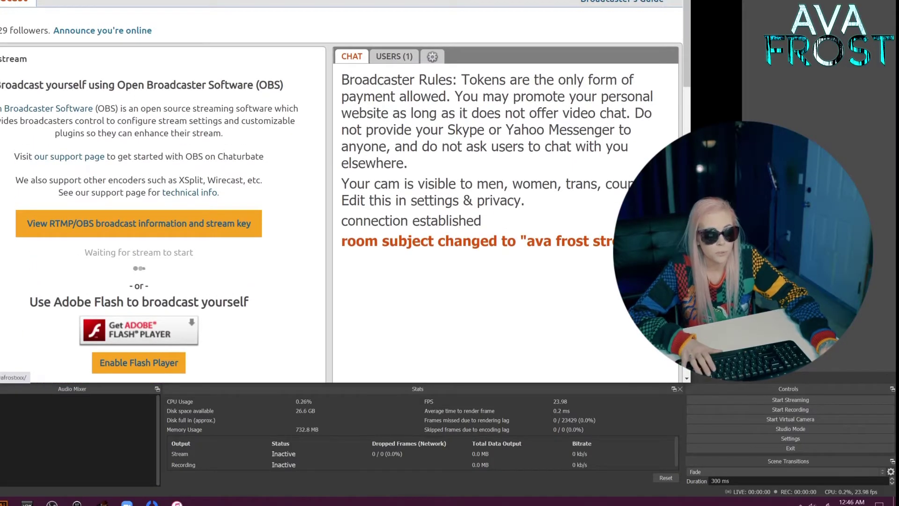
scroll(341, 192, down, 2)
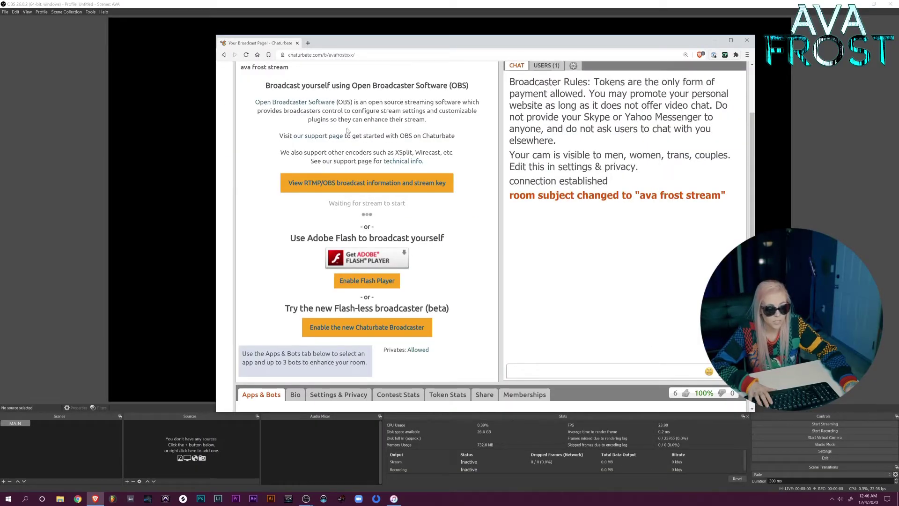
drag(352, 86, 470, 87)
click(471, 89)
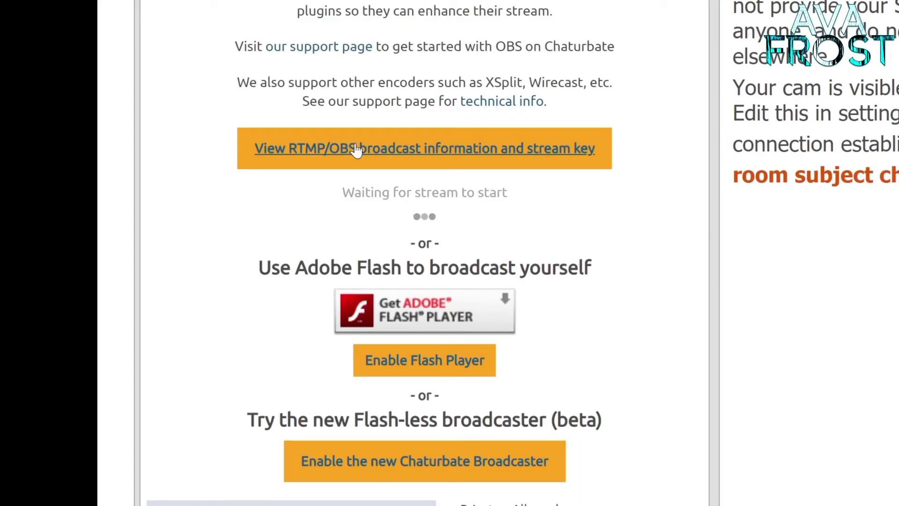
click(356, 149)
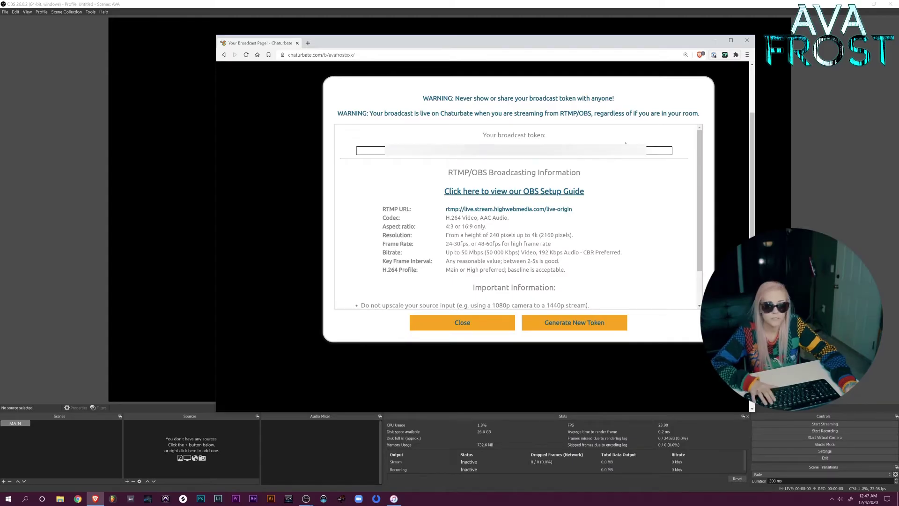
Copy the broadcast token from the web page and paste it as the stream key in the OBS stream settings
key(ctrl+a)
click(514, 151)
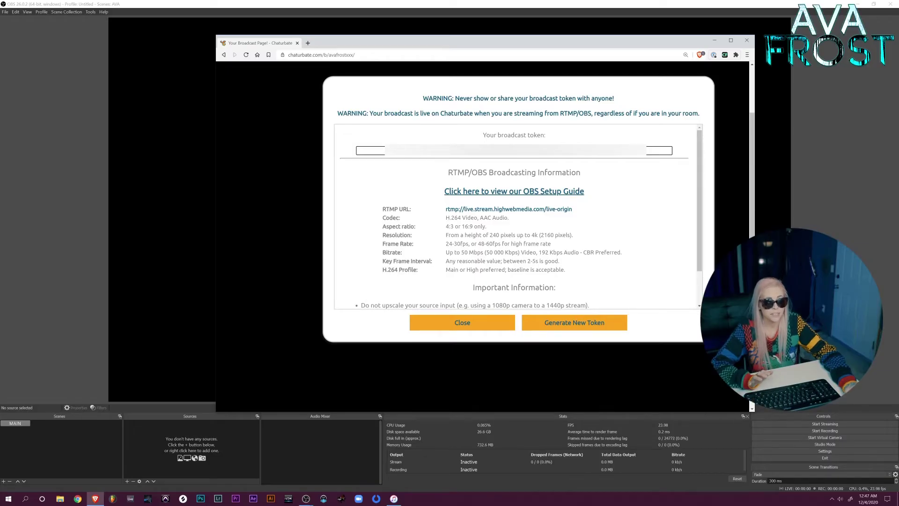
key(ctrl+a)
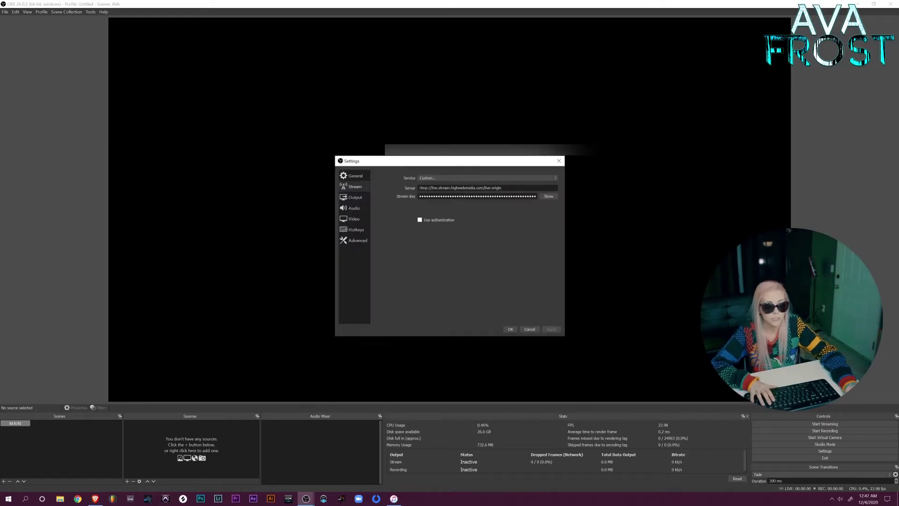
key(ctrl+a)
key(ctrl+v)
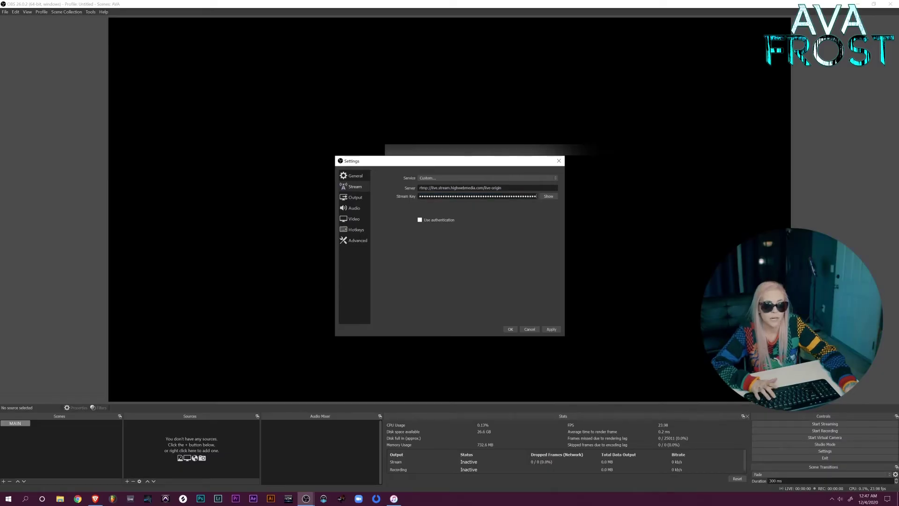
Copy the RTMP URL rtmp://live.stream.highwebmedia.com/live-origin from the broadcast page into the OBS stream server field and apply the settings
key(alt+Tab)
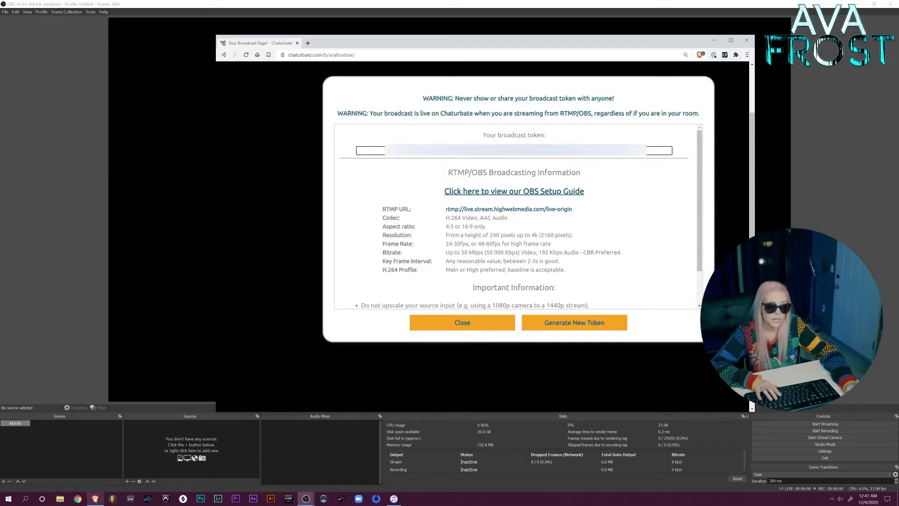
drag(446, 209, 577, 210)
key(ctrl+c)
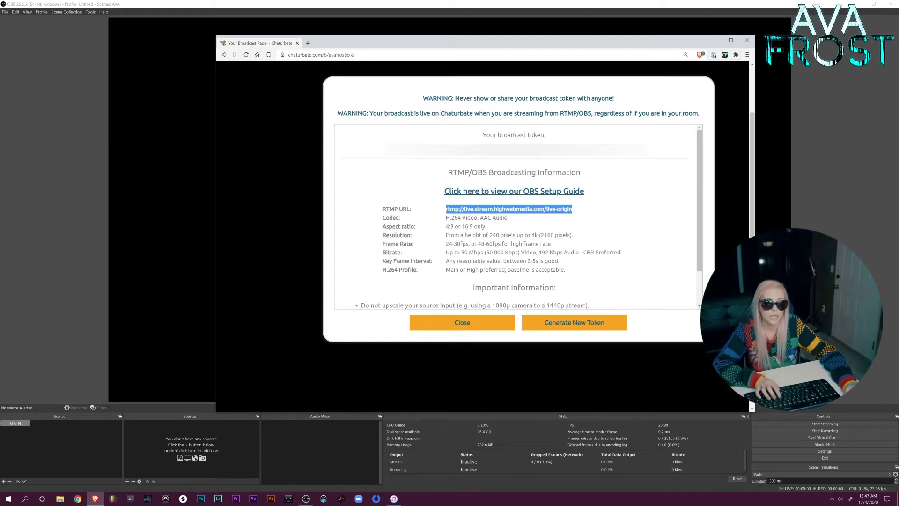
click(394, 34)
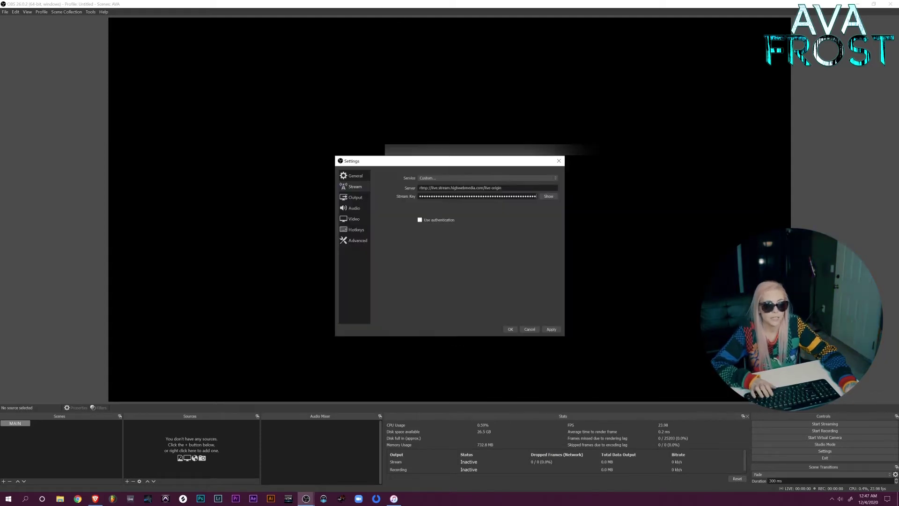
drag(502, 187, 419, 188)
key(ctrl+v)
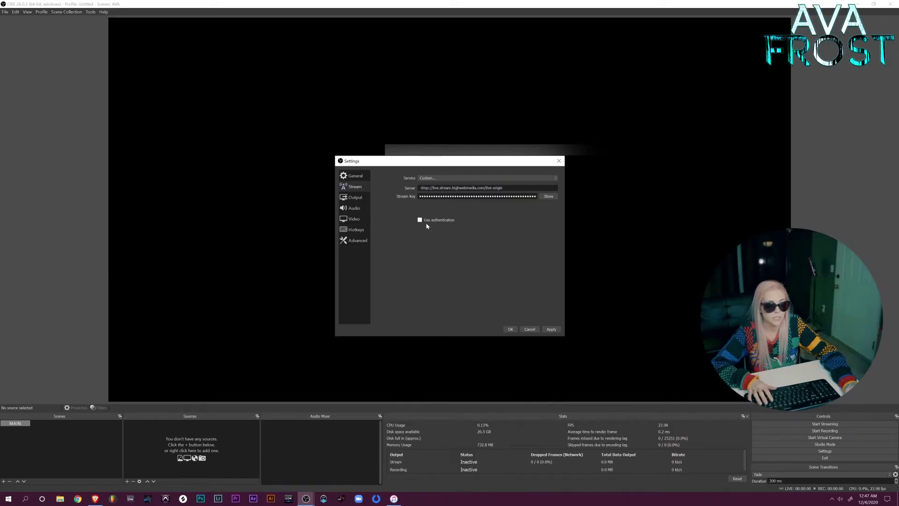
click(551, 329)
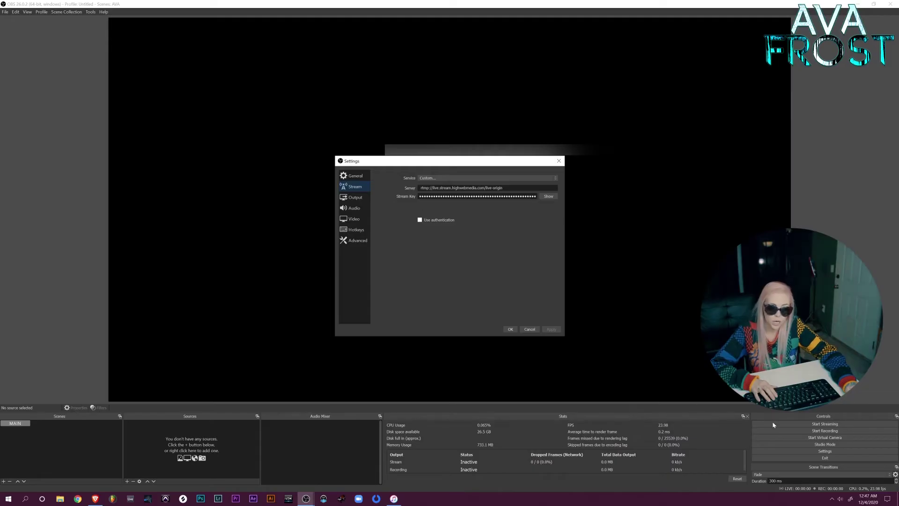
Set the streaming output encoder to NVIDIA NVENC H.264 (new)
click(357, 199)
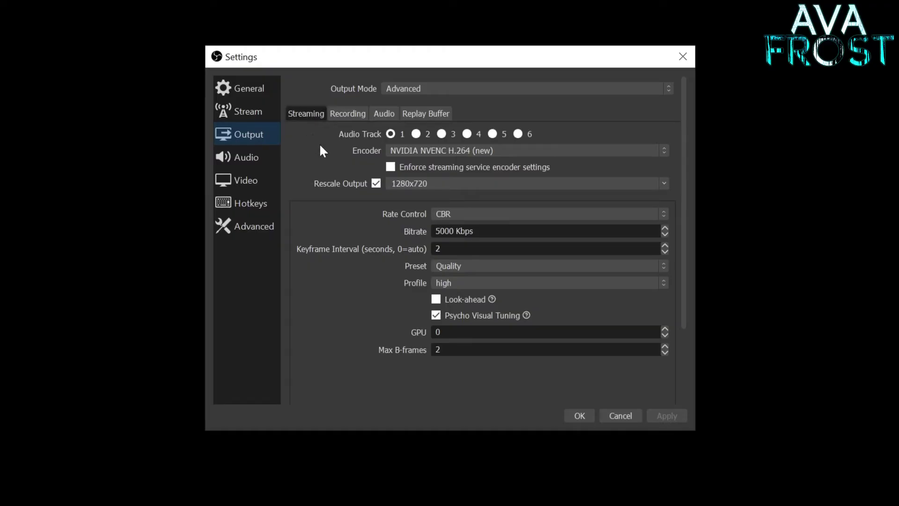
click(403, 149)
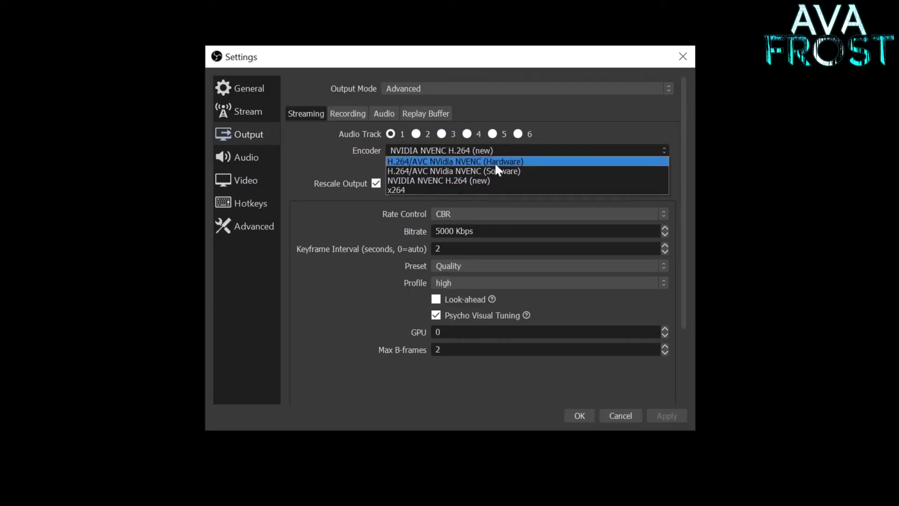
click(467, 177)
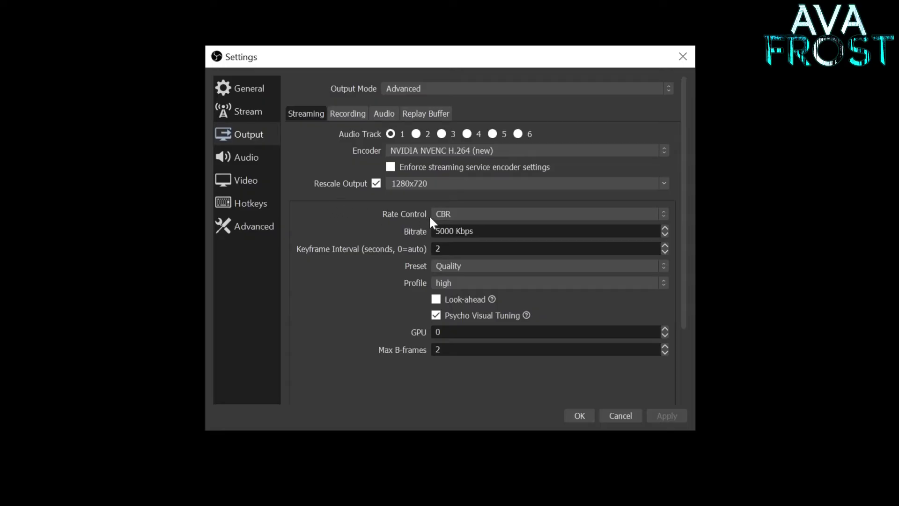
Set the streaming rate control to CBR and check the bitrate value
triple_click(455, 231)
click(454, 230)
click(456, 216)
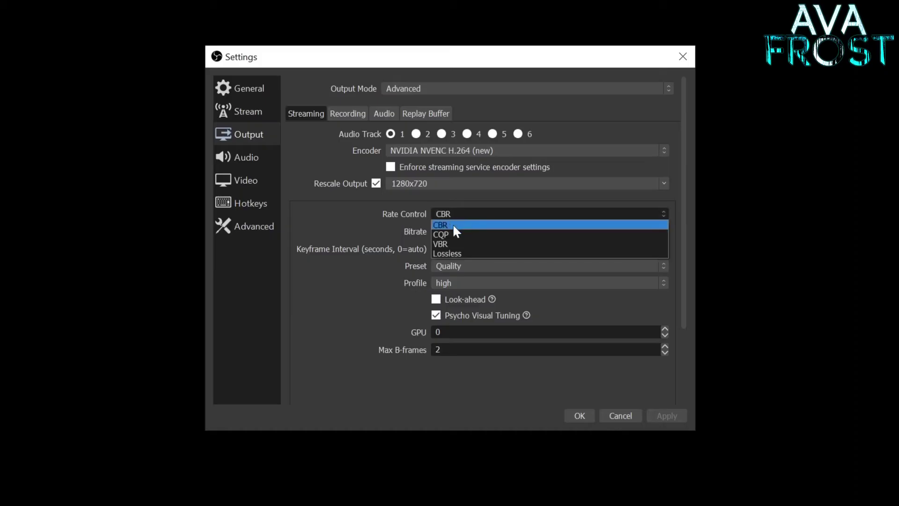
click(453, 225)
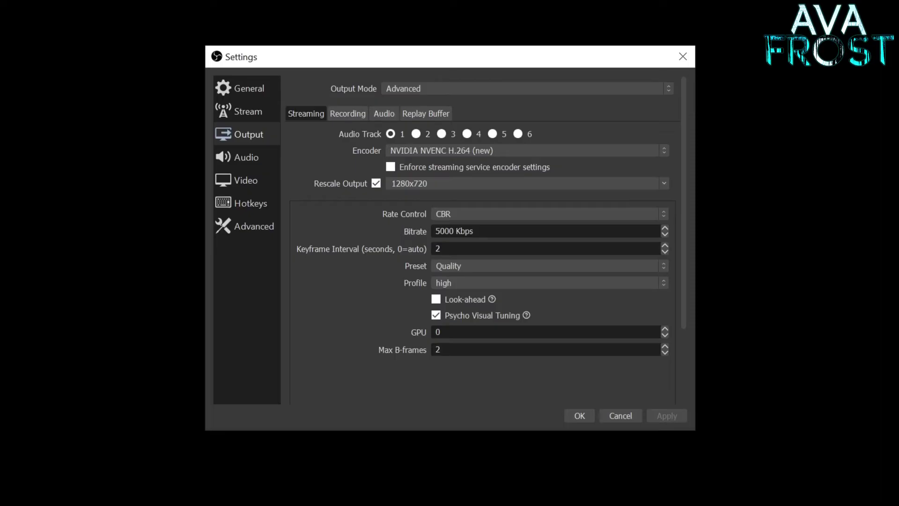
drag(454, 231, 428, 232)
key(Right)
Rescale the streaming output to 1280x720
click(347, 191)
click(662, 182)
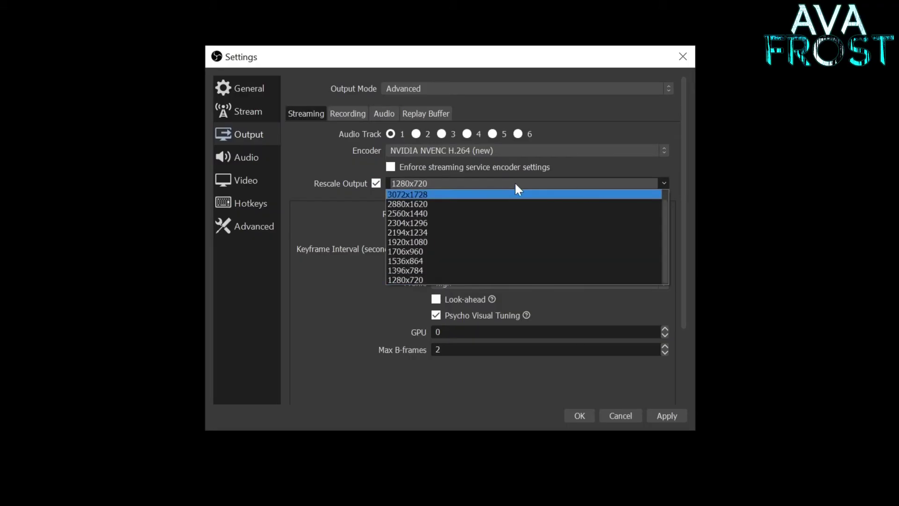
click(409, 279)
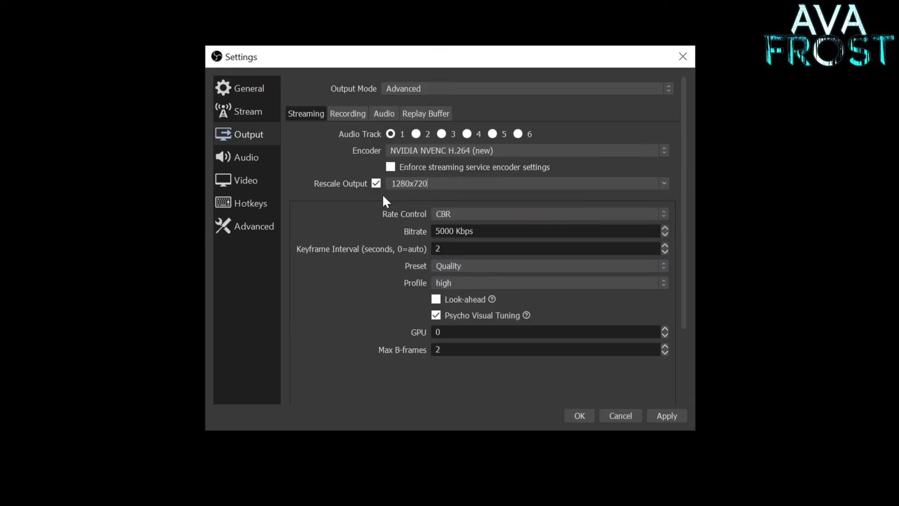
Set the video output (scaled) resolution to 1920x1080 and the frame rate to 24 NTSC
click(243, 185)
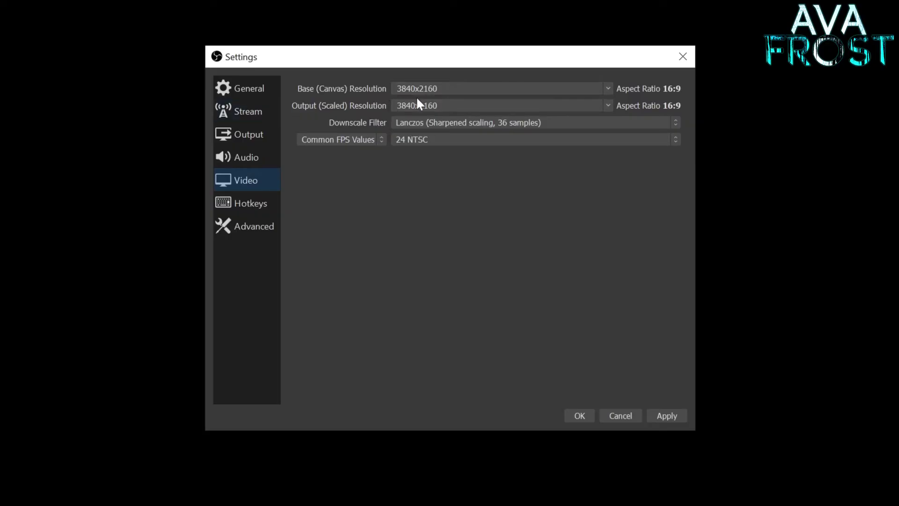
click(594, 106)
click(608, 106)
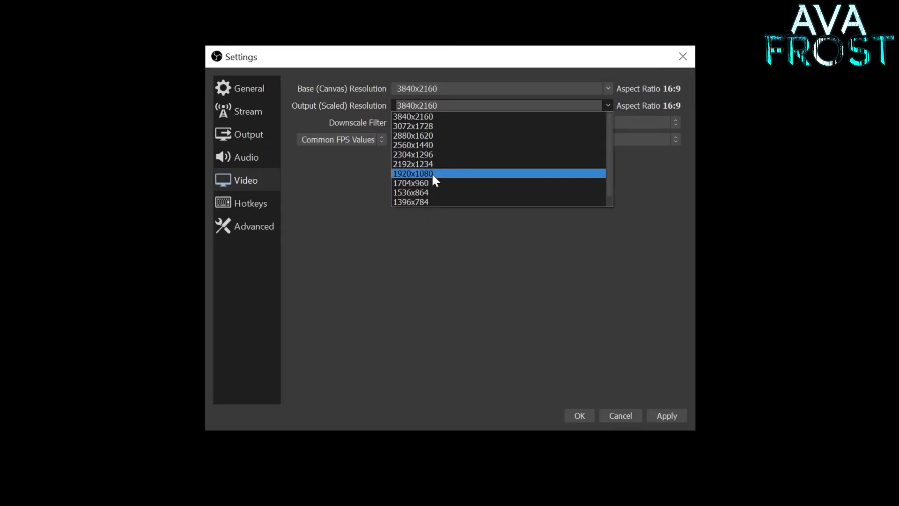
click(433, 174)
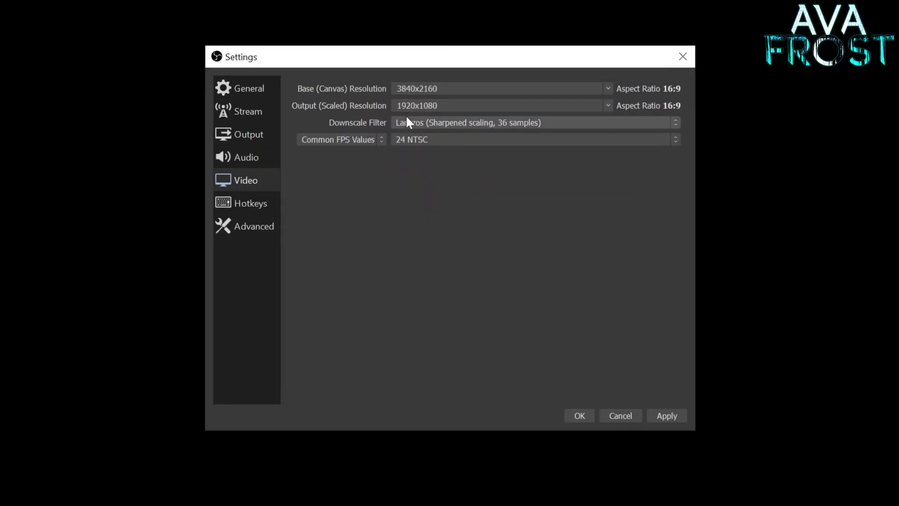
click(453, 140)
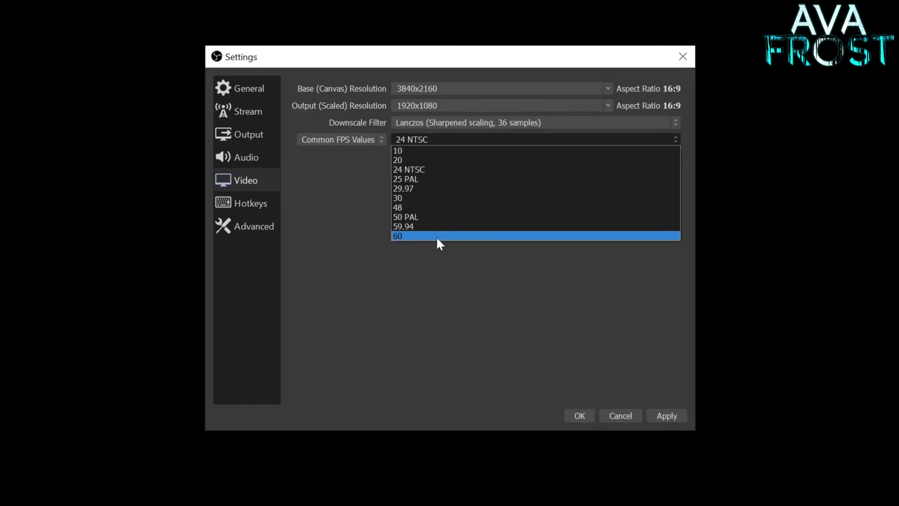
click(427, 172)
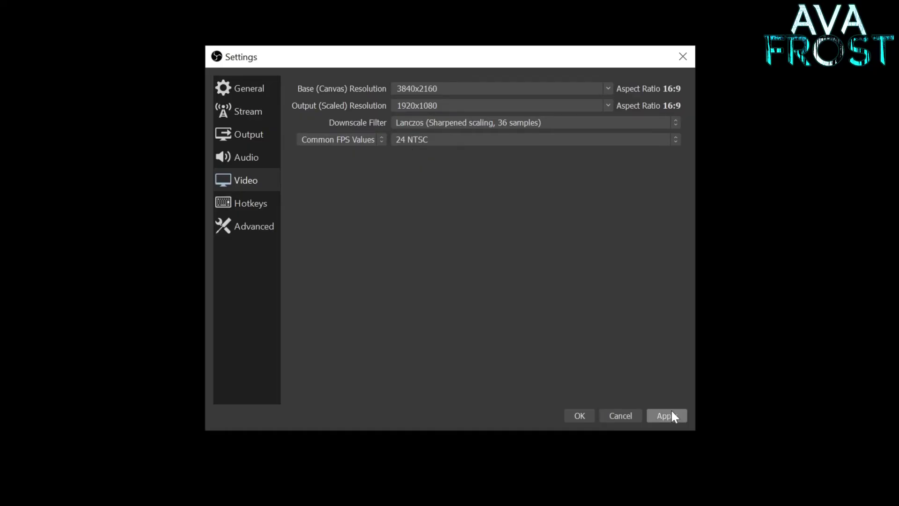
Set the Mic/Auxiliary Audio device to Microphone (Kinoni Audio Source), apply it and close the settings
click(243, 162)
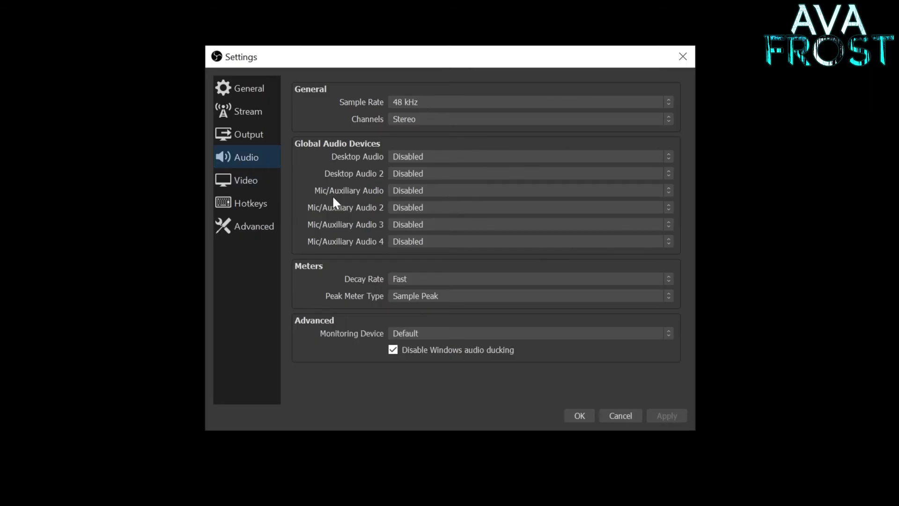
click(418, 191)
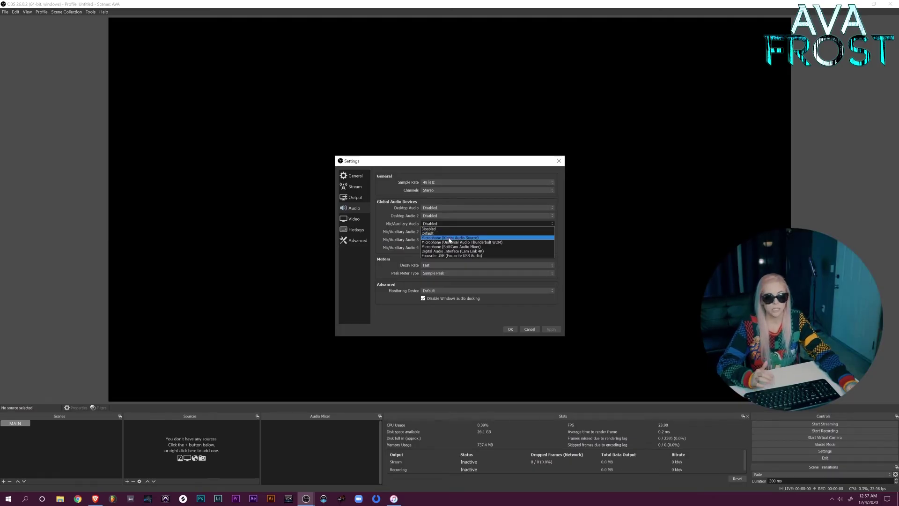
click(449, 240)
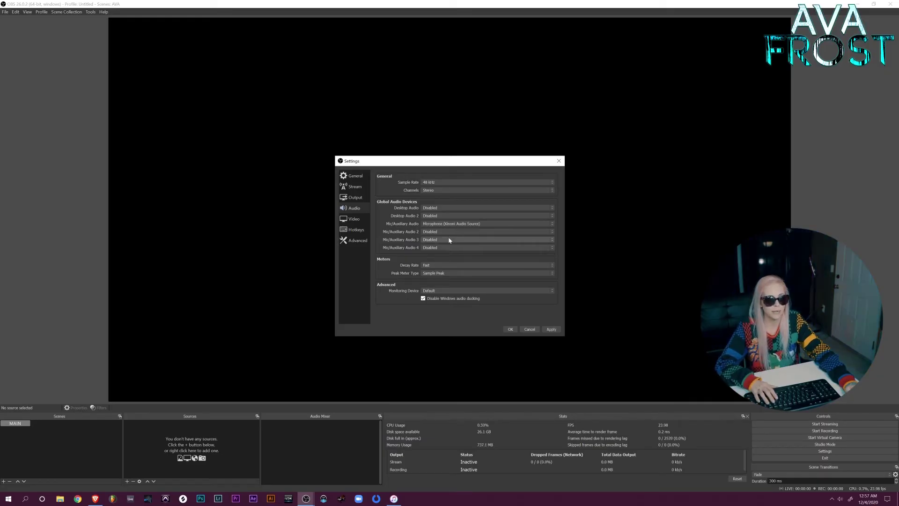
click(552, 329)
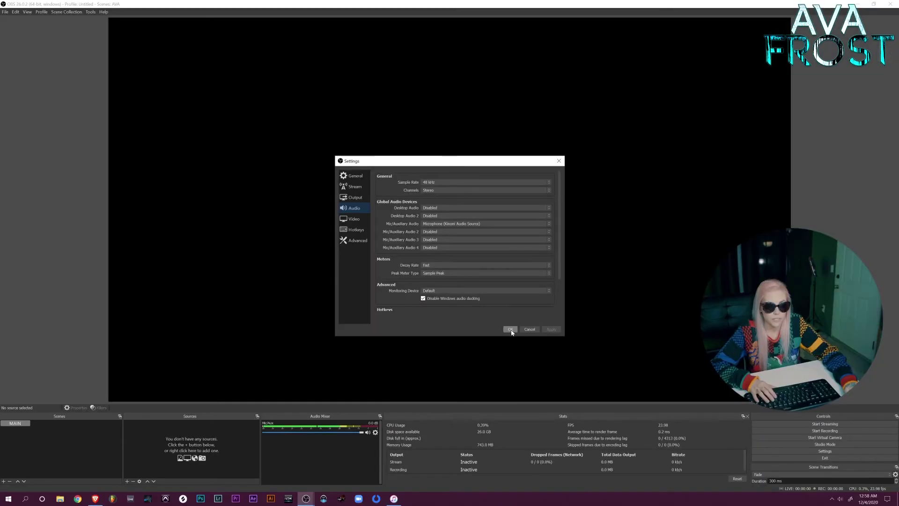
click(510, 330)
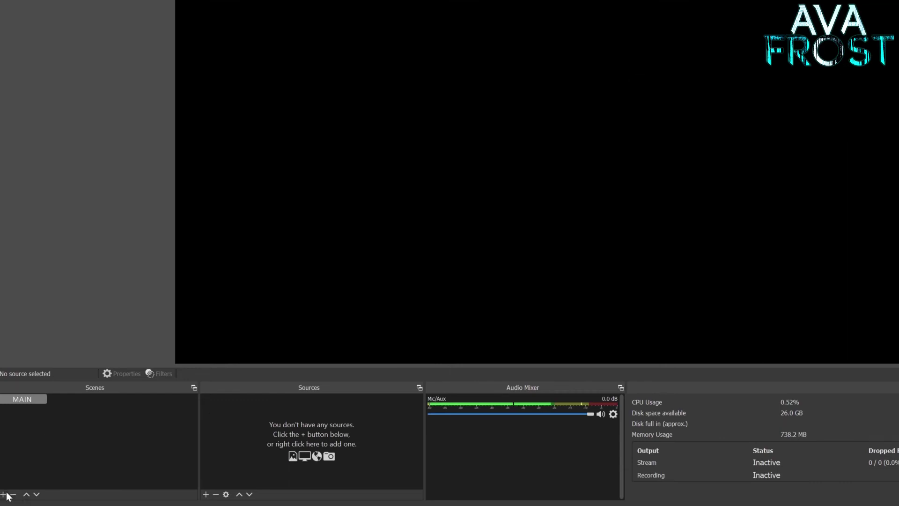
Create a scene named AVA and add a new Video Capture Device source named IPHONE to it
click(3, 494)
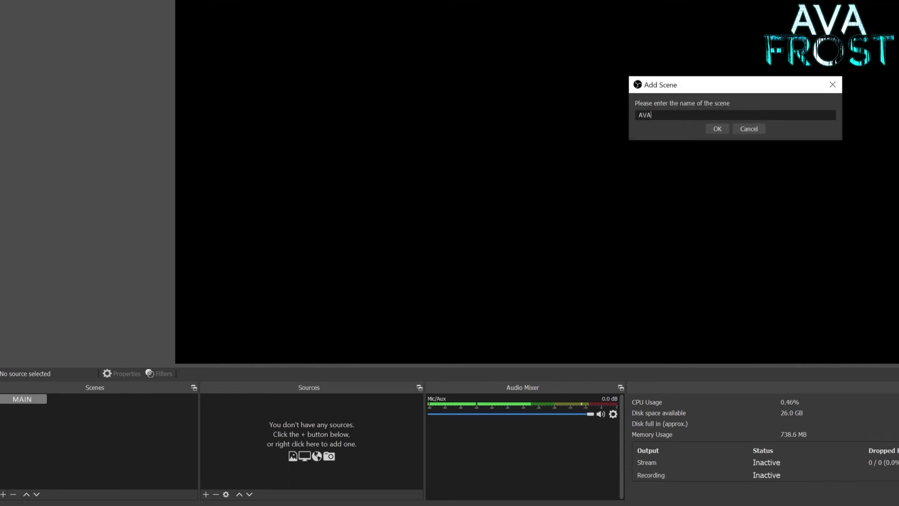
key(Return)
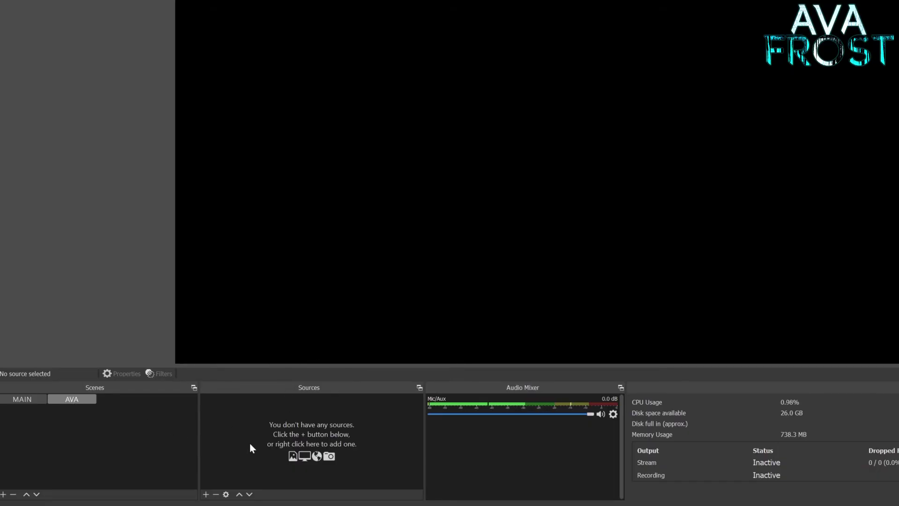
click(205, 494)
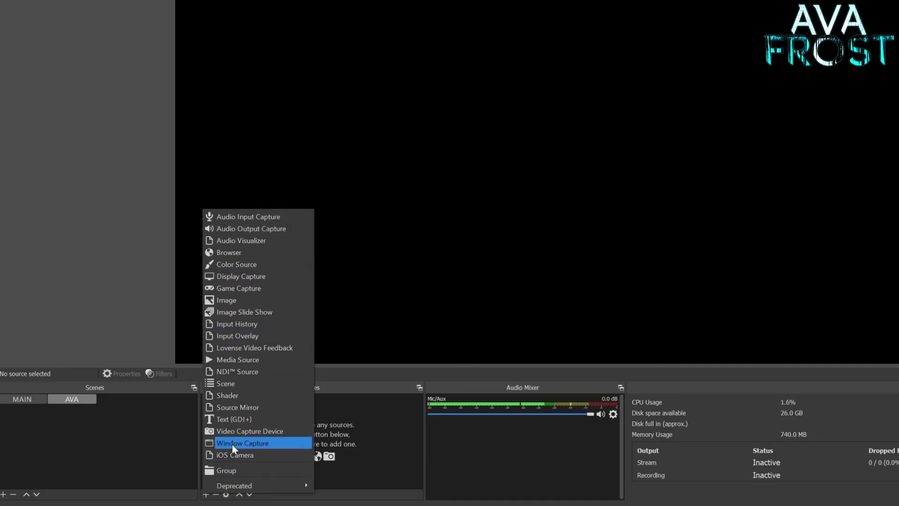
click(211, 504)
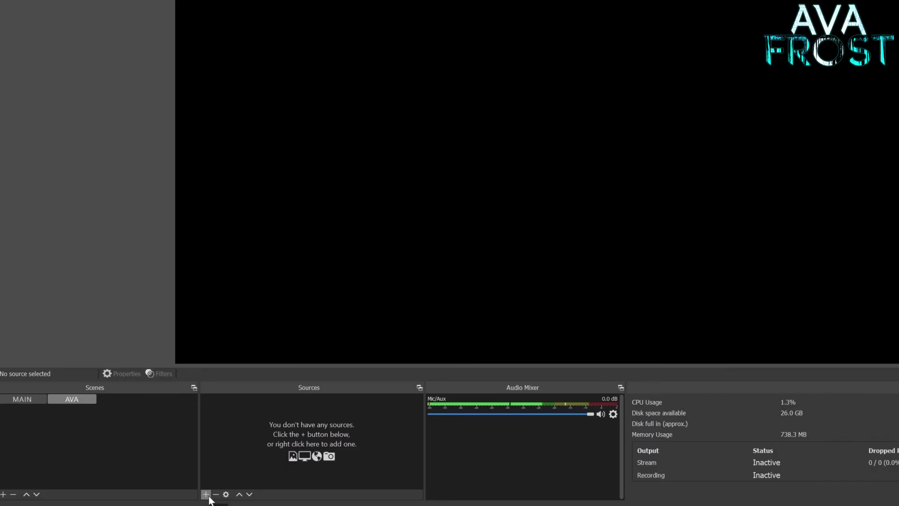
click(208, 497)
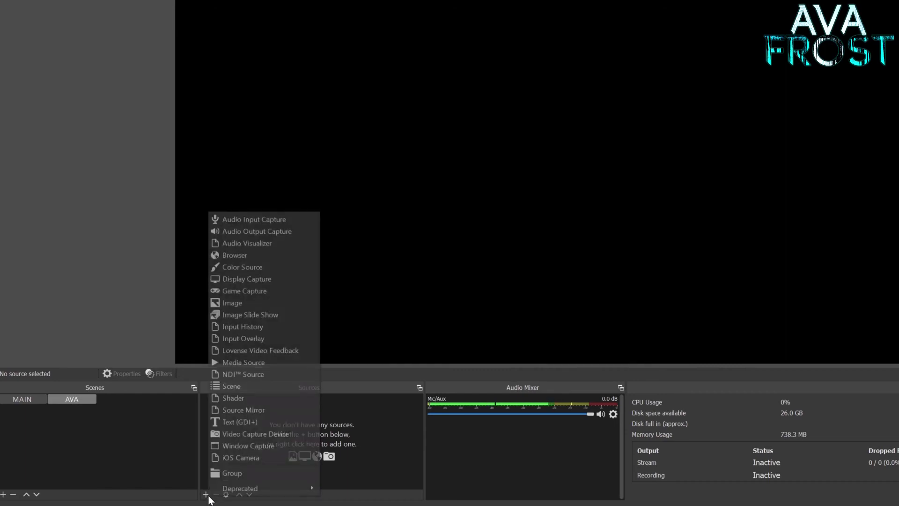
click(270, 435)
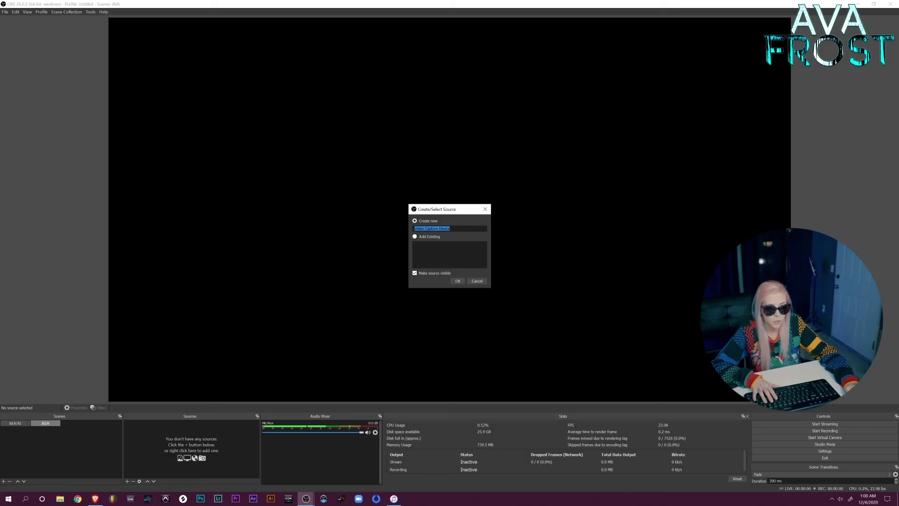
text(IPHONE)
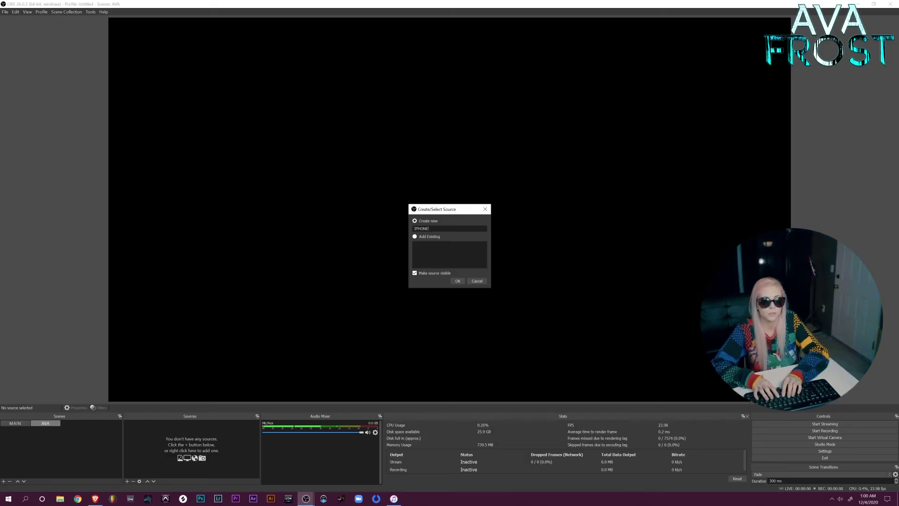
click(458, 281)
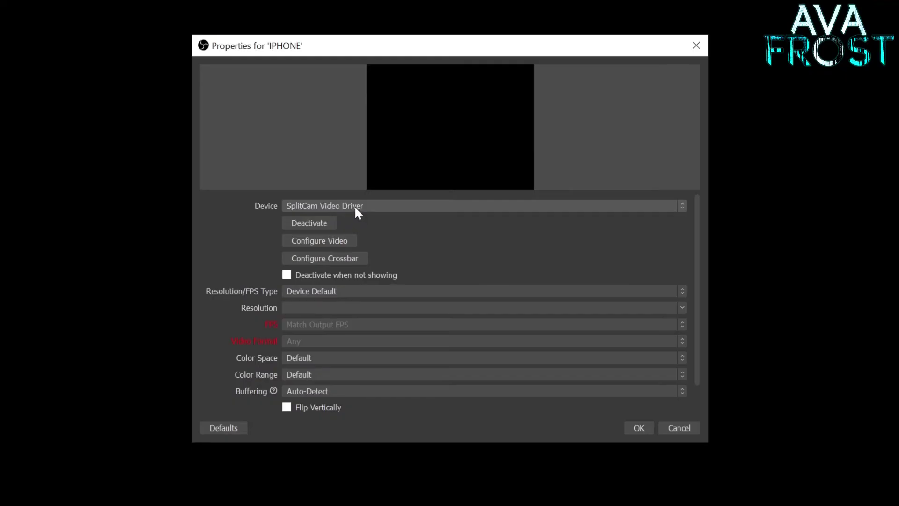
Set the IPHONE source's device to EpocCam Camera with a custom resolution of 1920x1080 and accept the properties
click(355, 206)
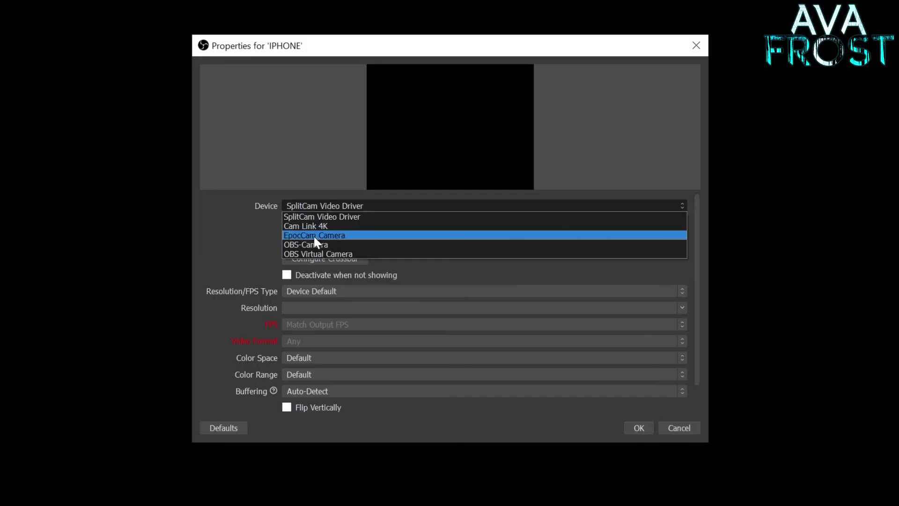
click(314, 236)
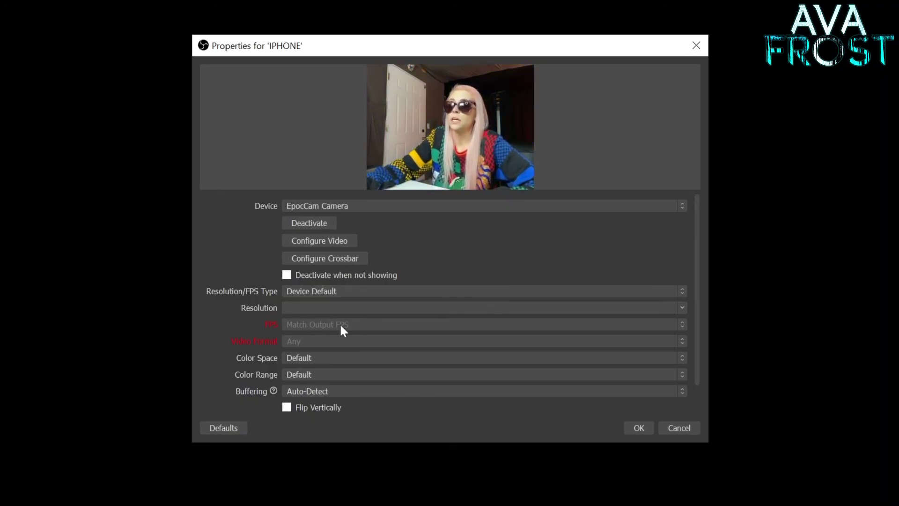
click(327, 291)
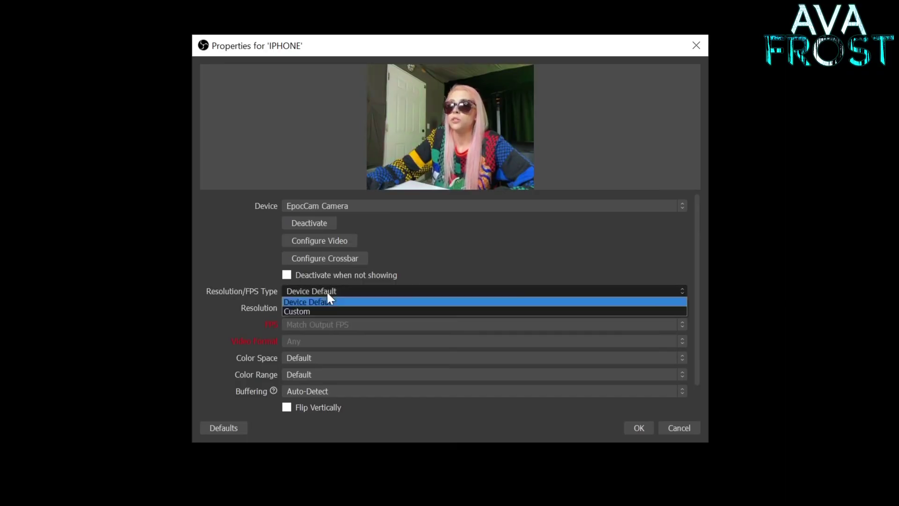
click(315, 310)
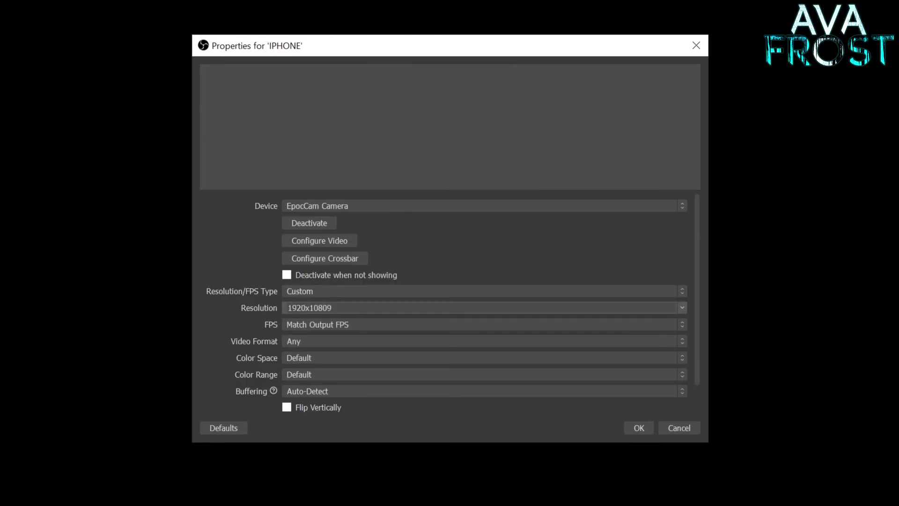
key(BackSpace)
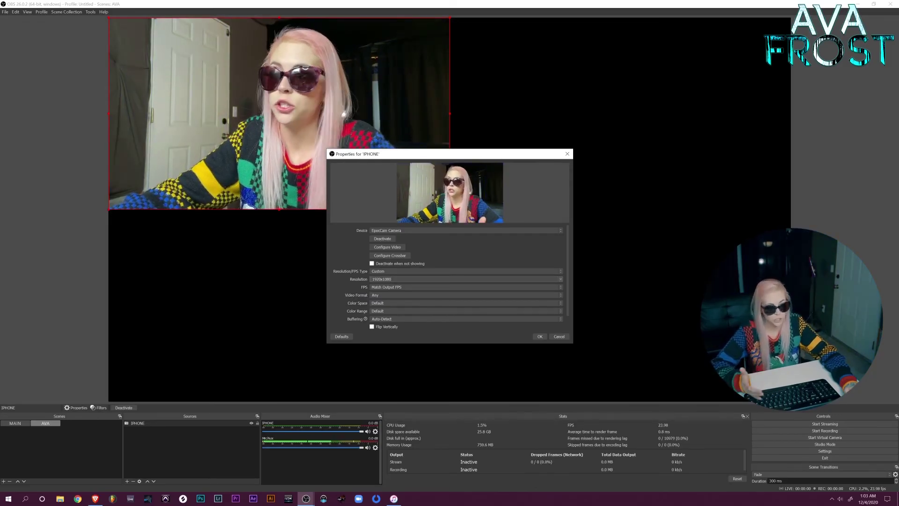
click(539, 337)
Fit the IPHONE source to the screen so it fills the scene canvas
click(217, 388)
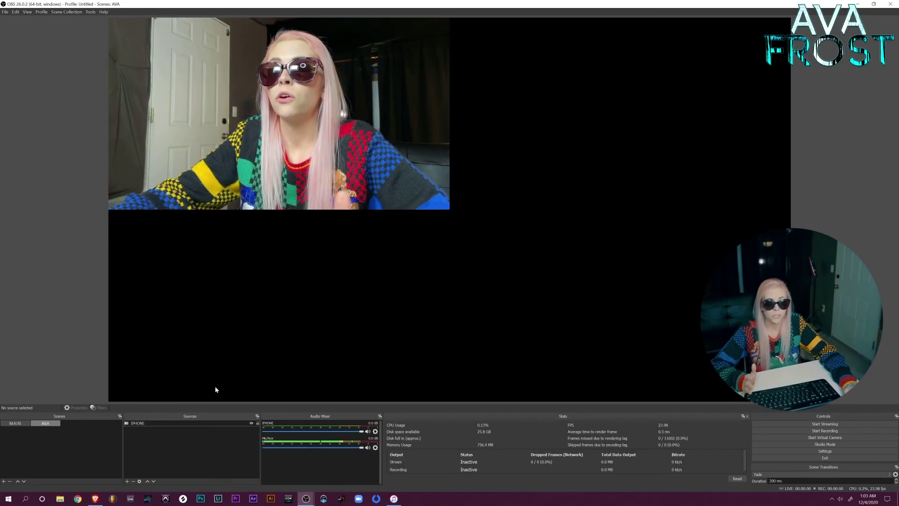
click(203, 422)
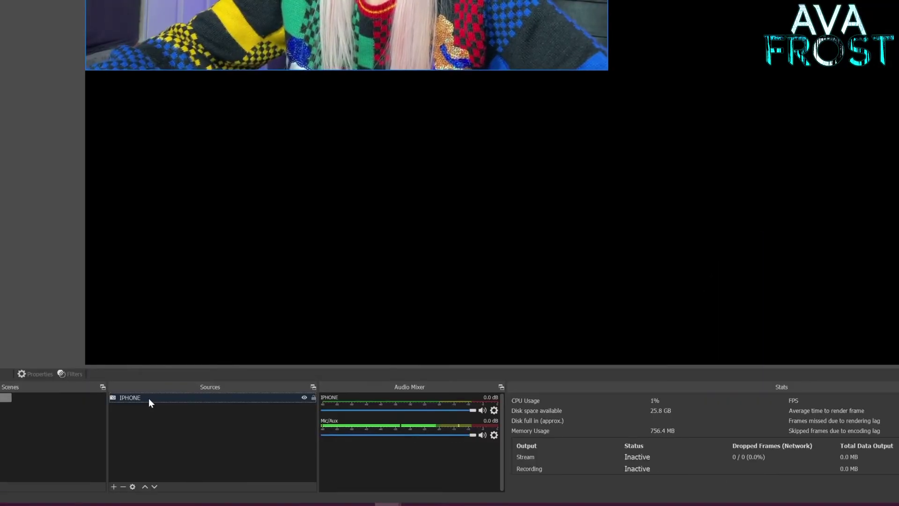
right_click(147, 398)
mouse_move(222, 268)
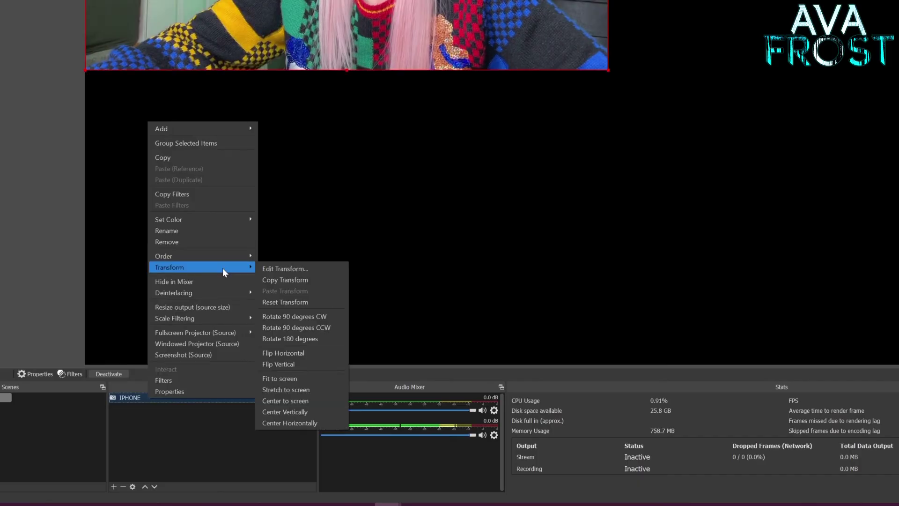
click(290, 379)
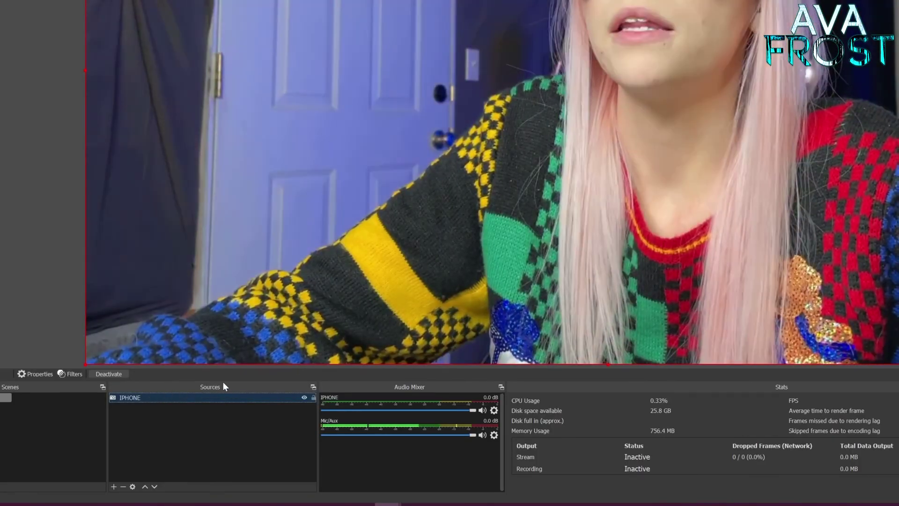
click(210, 418)
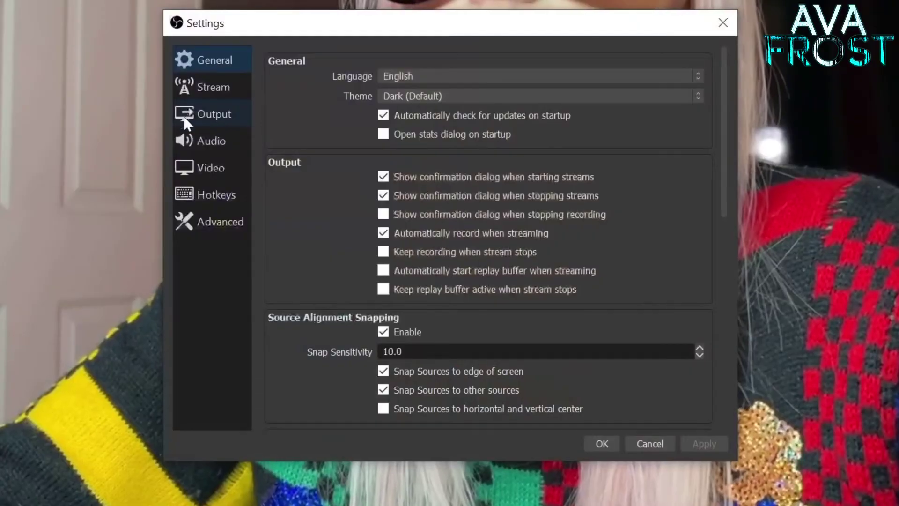
Set the global Mic/Auxiliary Audio device to Disabled in the audio settings, apply it and close the settings
click(354, 207)
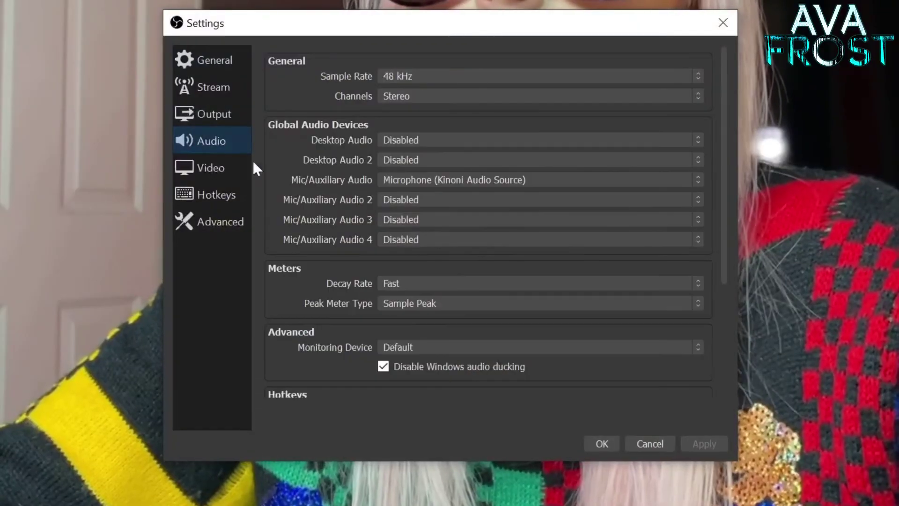
click(459, 179)
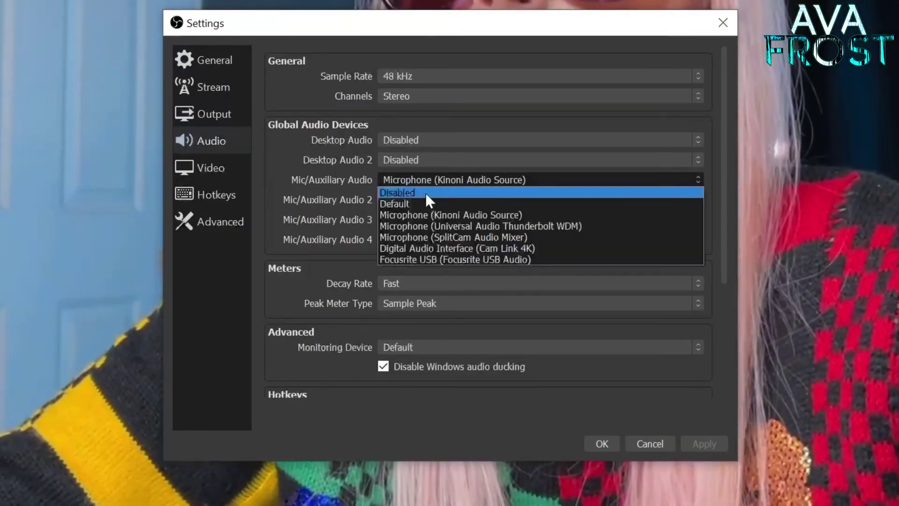
click(425, 192)
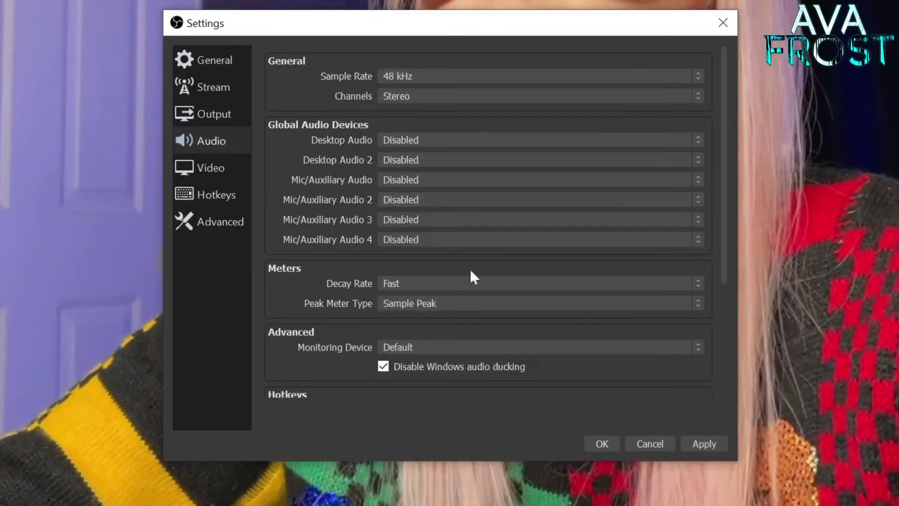
click(705, 444)
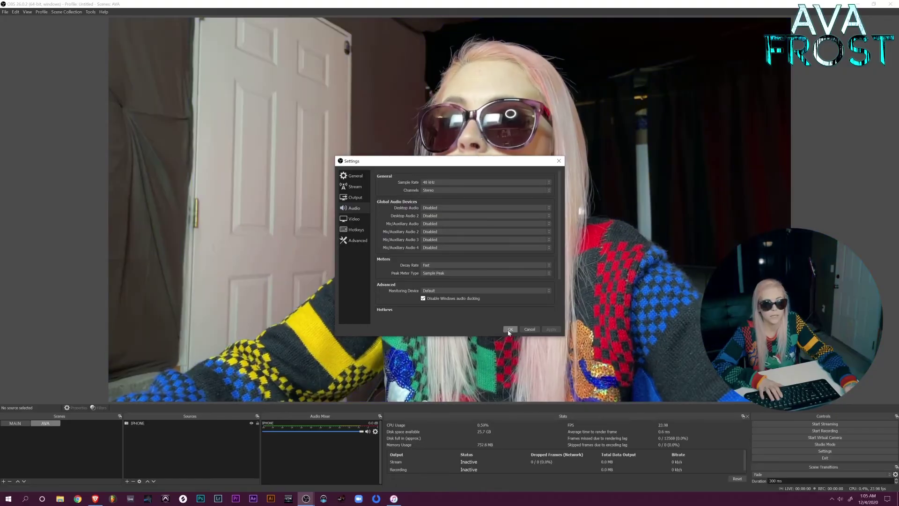
click(510, 329)
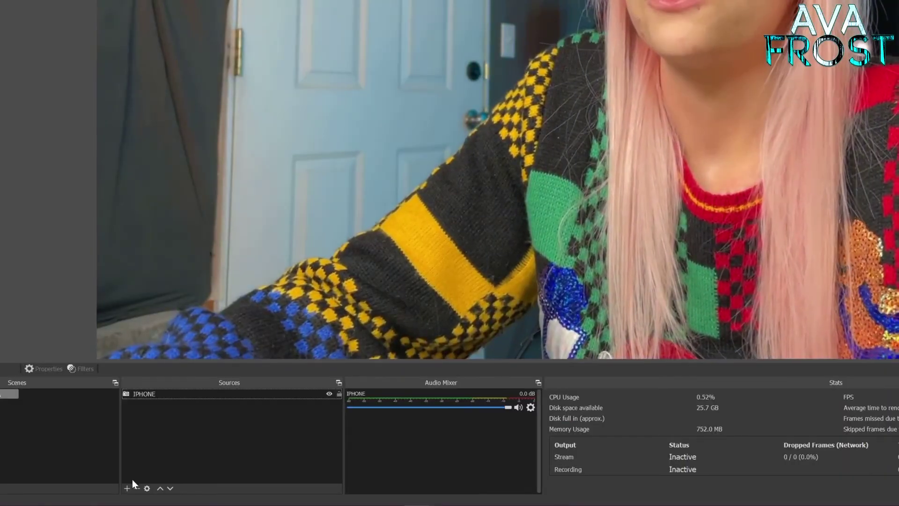
Add a new Audio Input Capture source named MIC to the scene
click(127, 488)
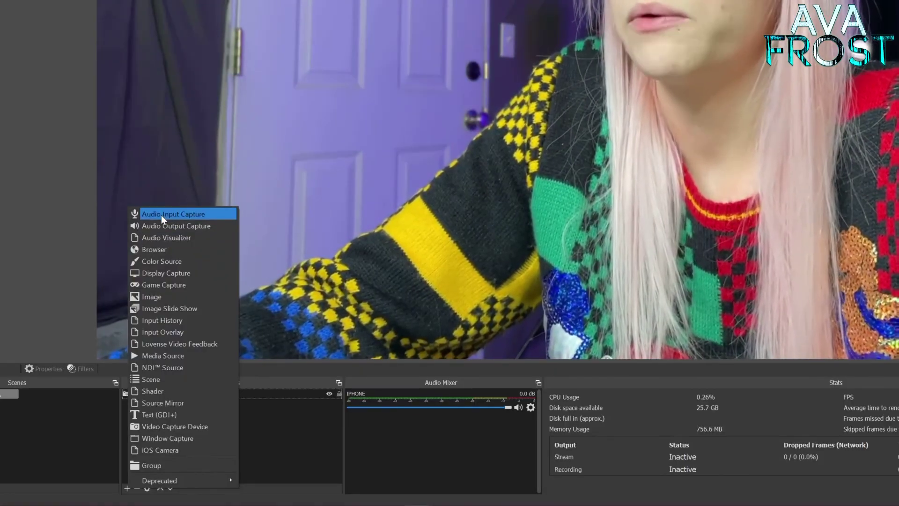
click(161, 215)
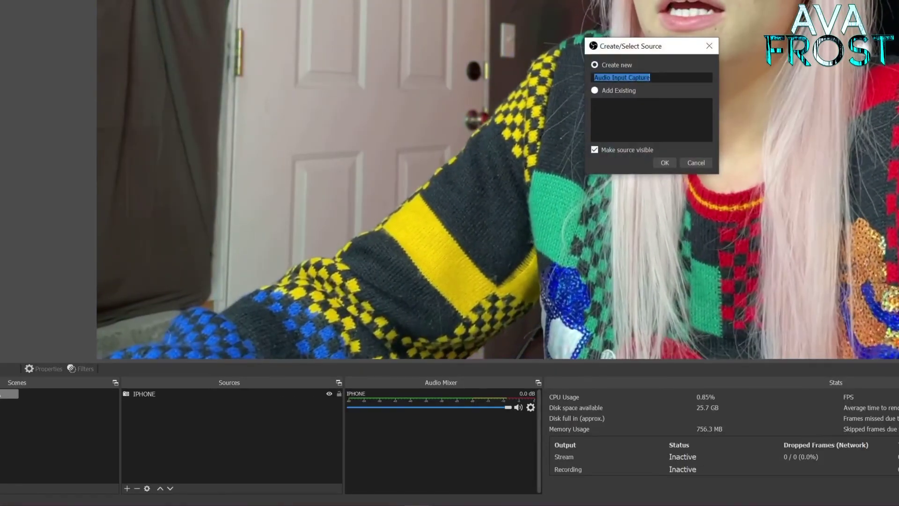
text(MIC)
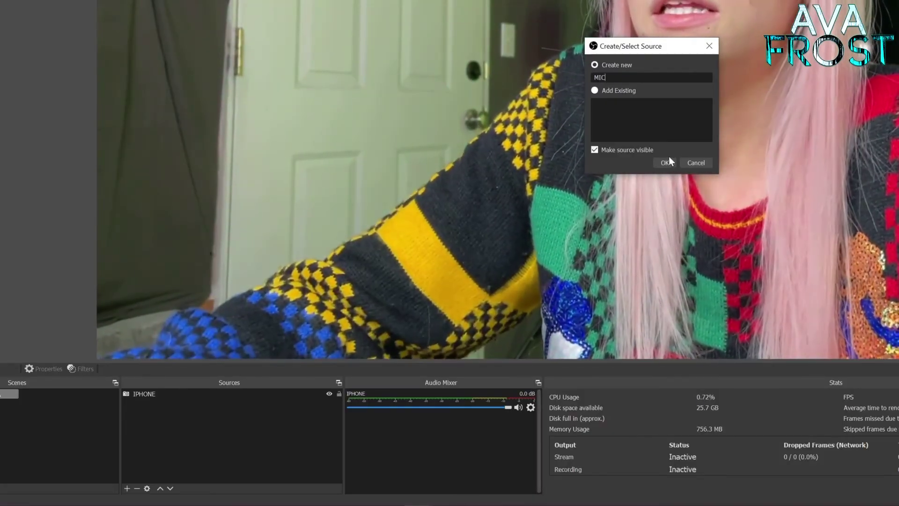
click(667, 162)
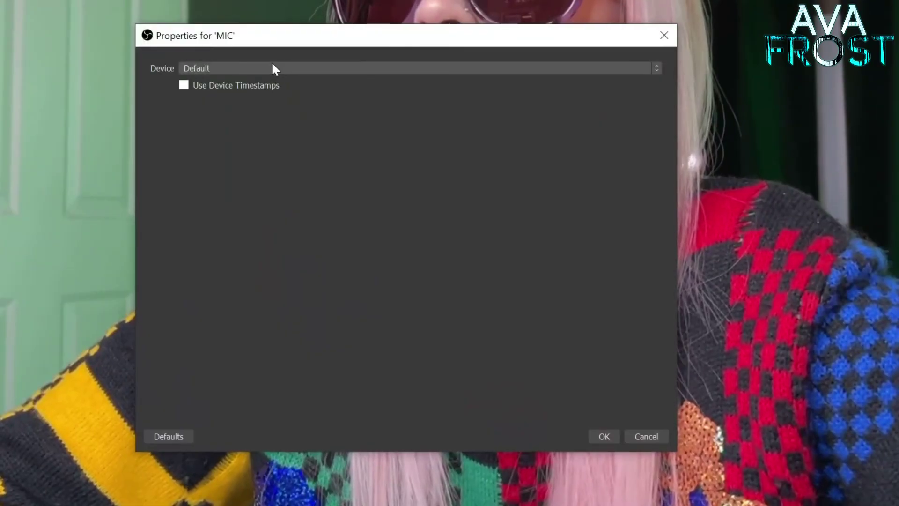
Set the MIC source's device to Microphone (Kinoni Audio Source) and accept the properties
click(271, 68)
click(270, 68)
click(270, 68)
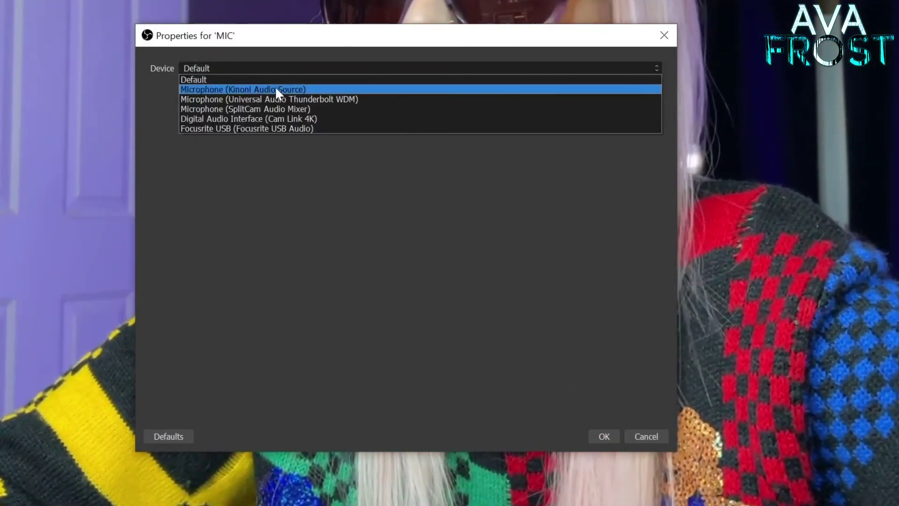
click(275, 88)
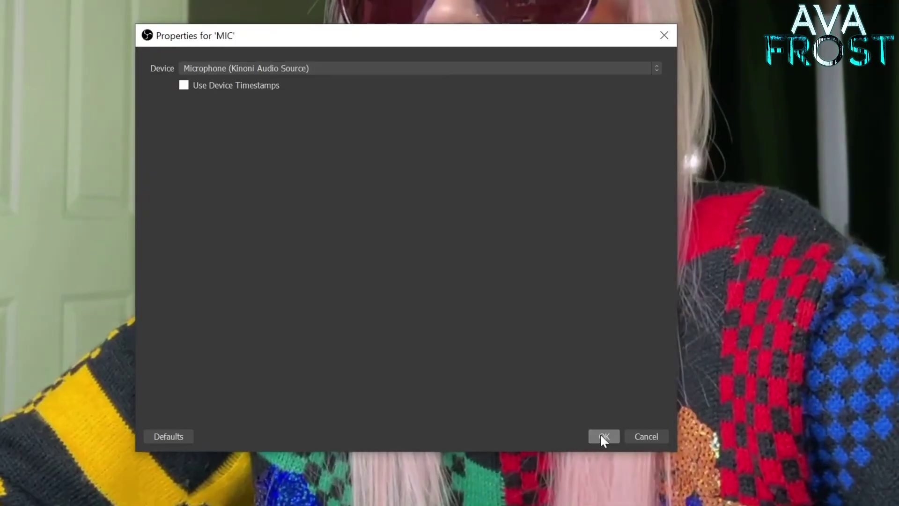
click(602, 436)
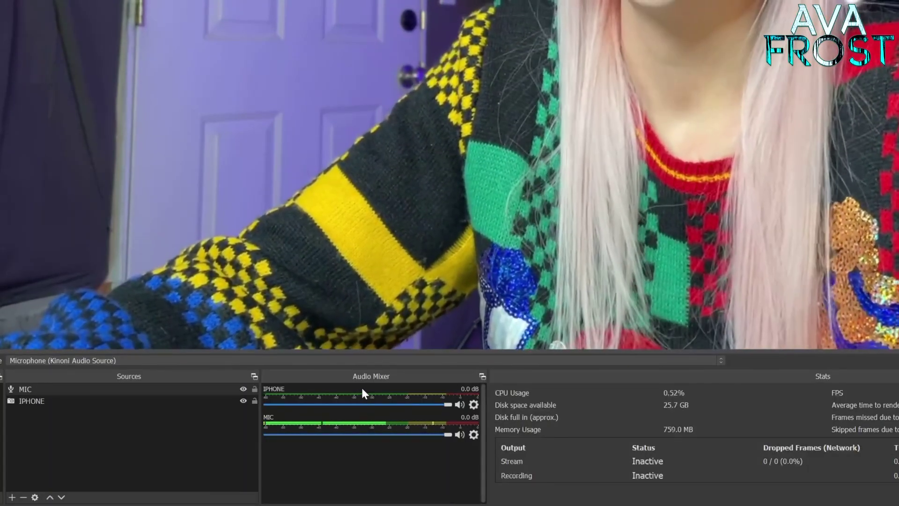
Hide the IPHONE channel from the Audio Mixer, and toggle the IPHONE source's visibility off and back on
right_click(360, 388)
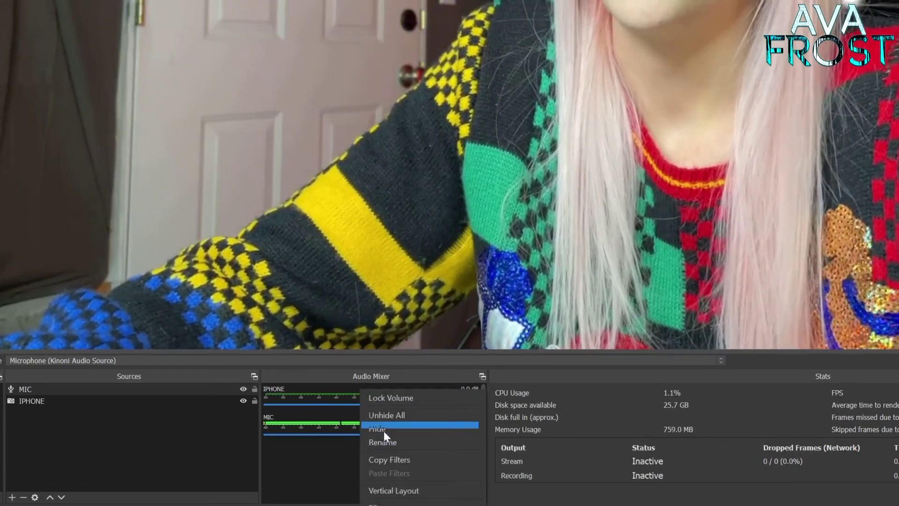
click(382, 429)
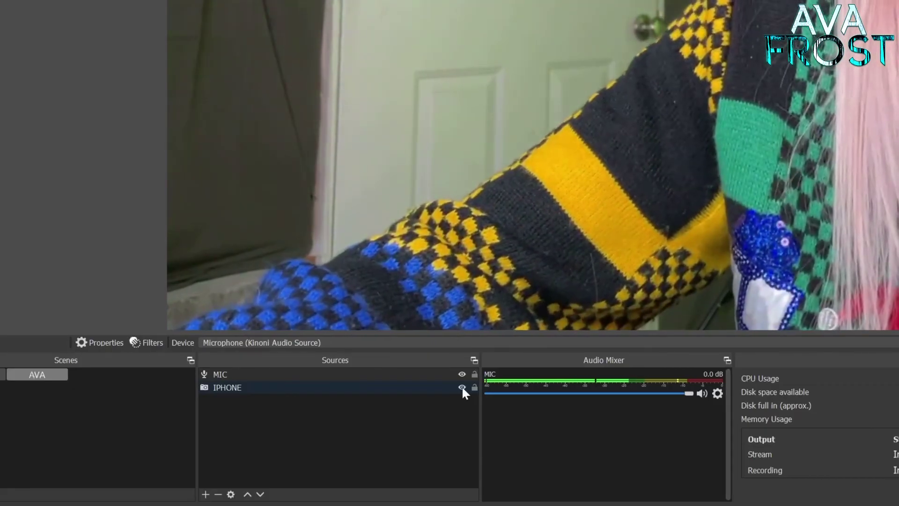
click(462, 387)
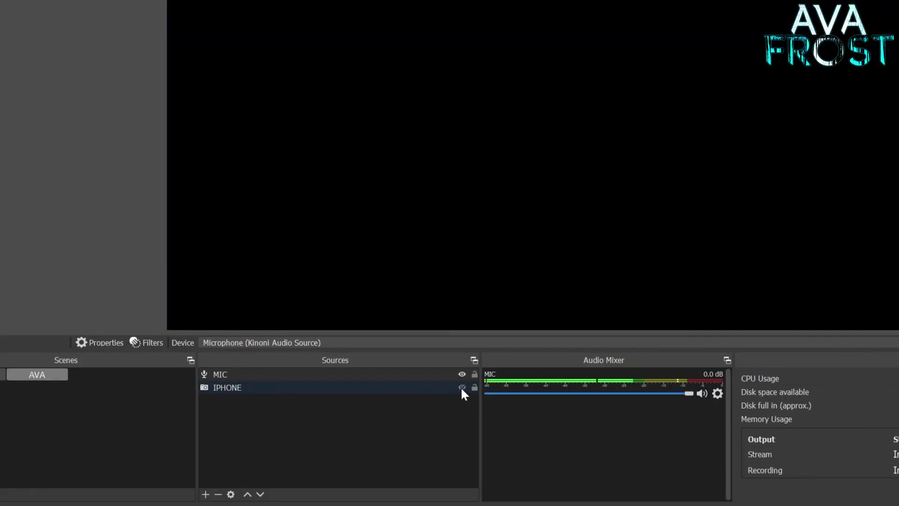
click(462, 388)
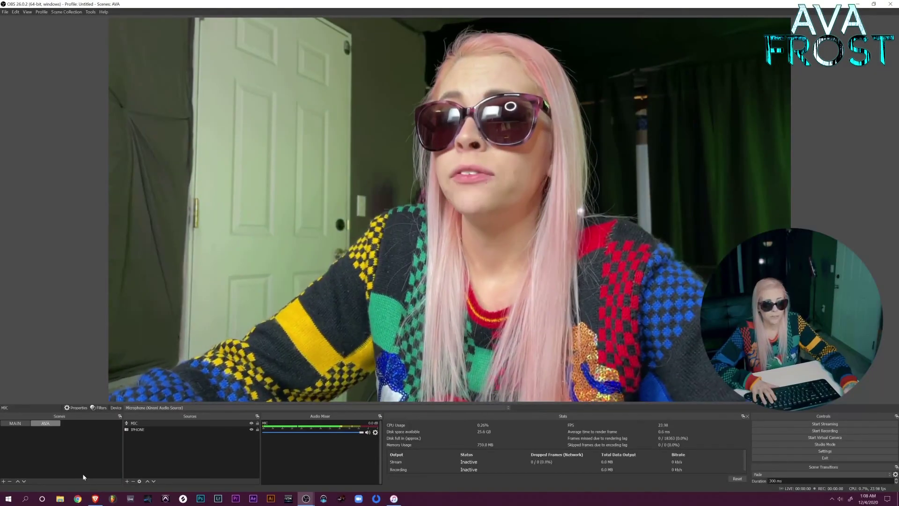
Switch to the web browser and view the Chaturbate broadcast page with its OBS broadcasting options
click(95, 499)
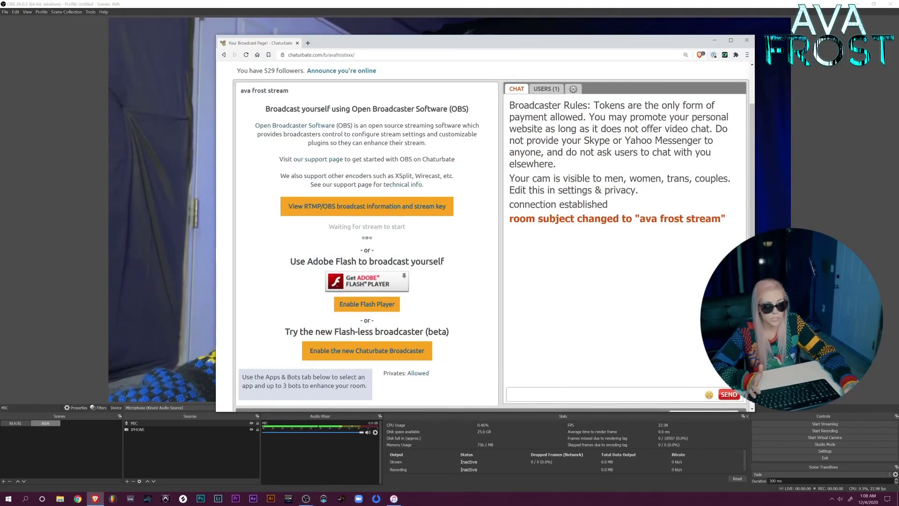
scroll(482, 234, down, 1)
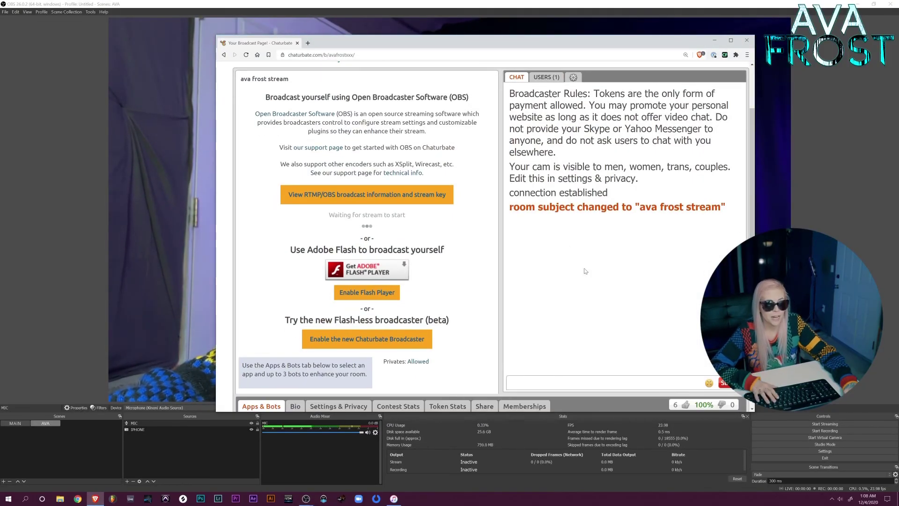